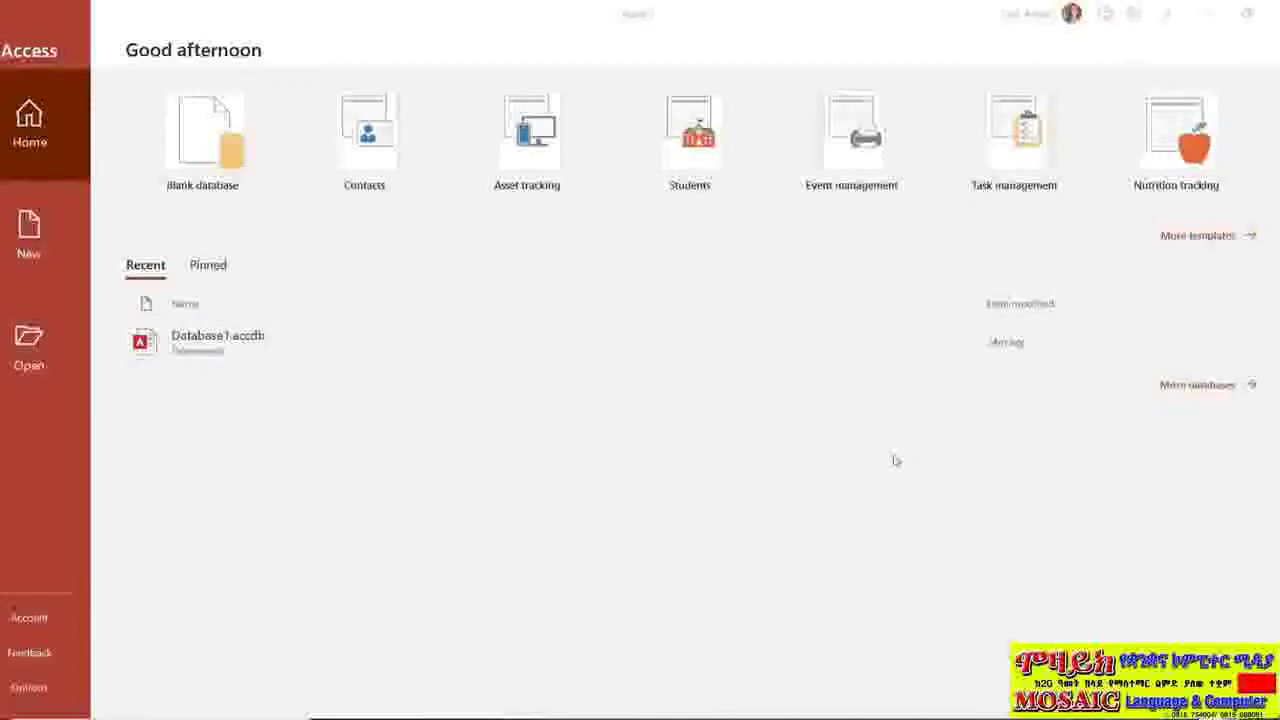
Step: Open Database1.accdb from the Recent list and dismiss its Welcome dialog
click(283, 352)
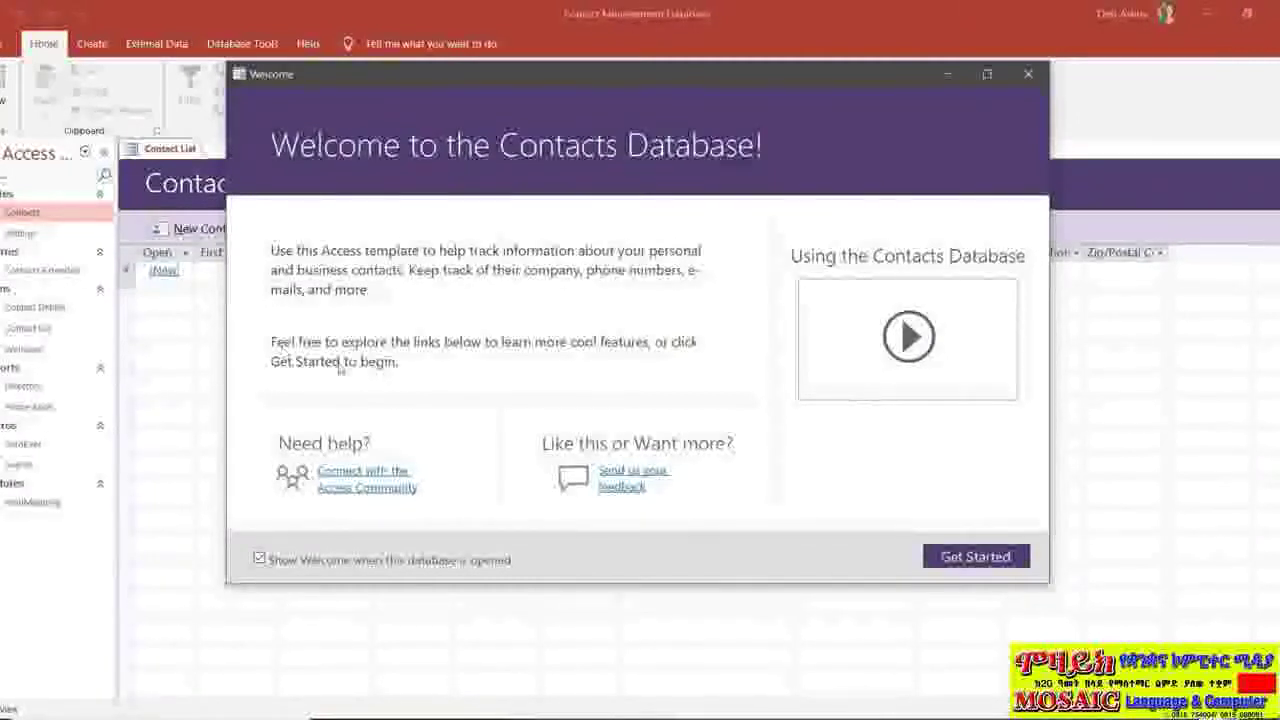
click(1026, 78)
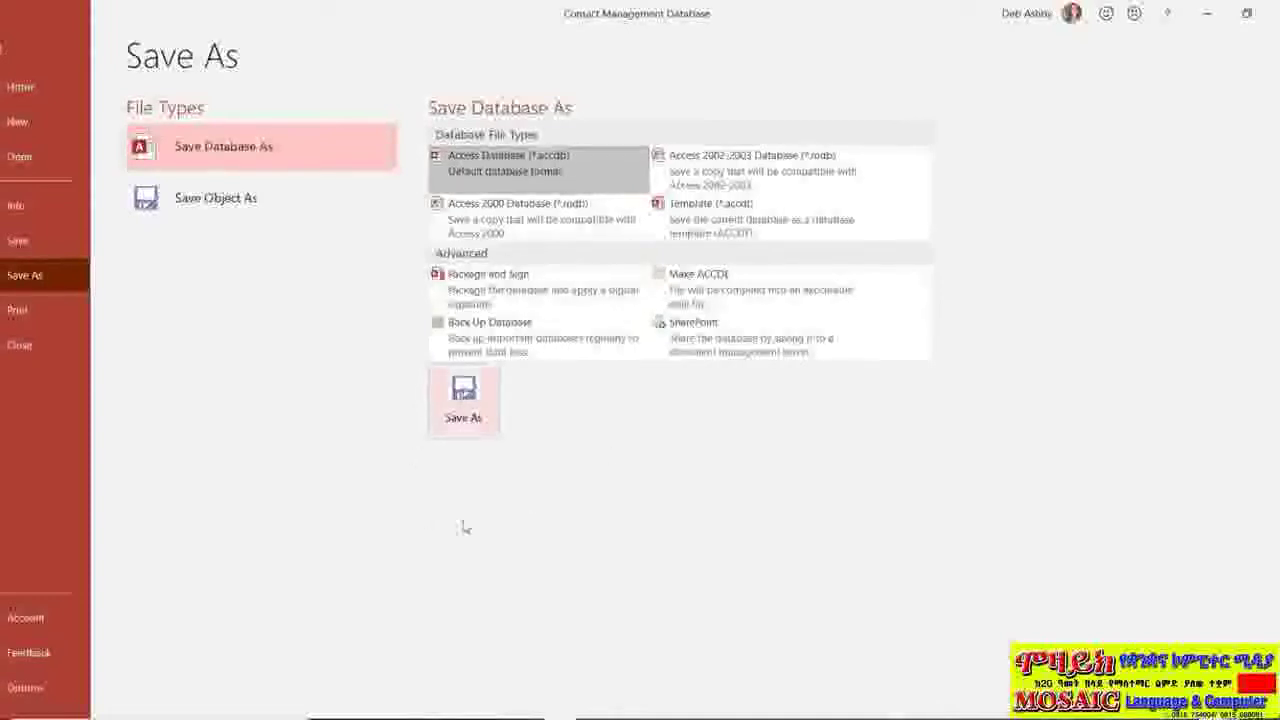
click(467, 400)
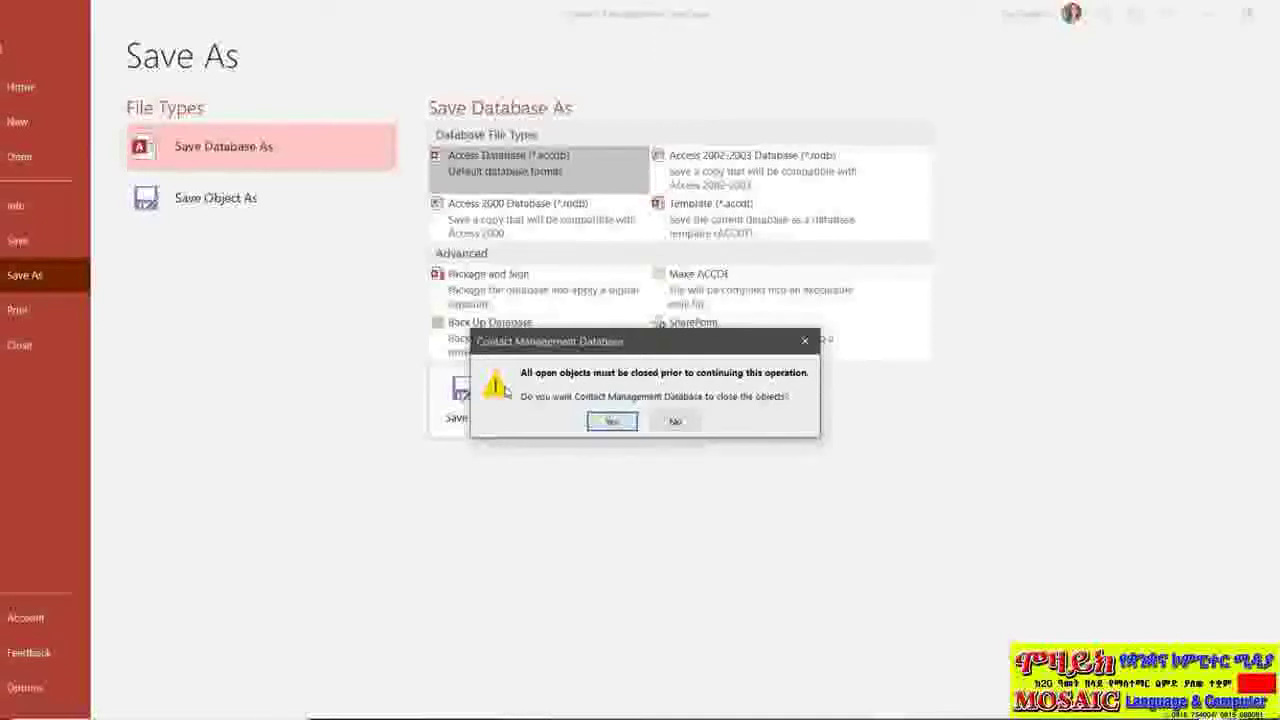
click(805, 341)
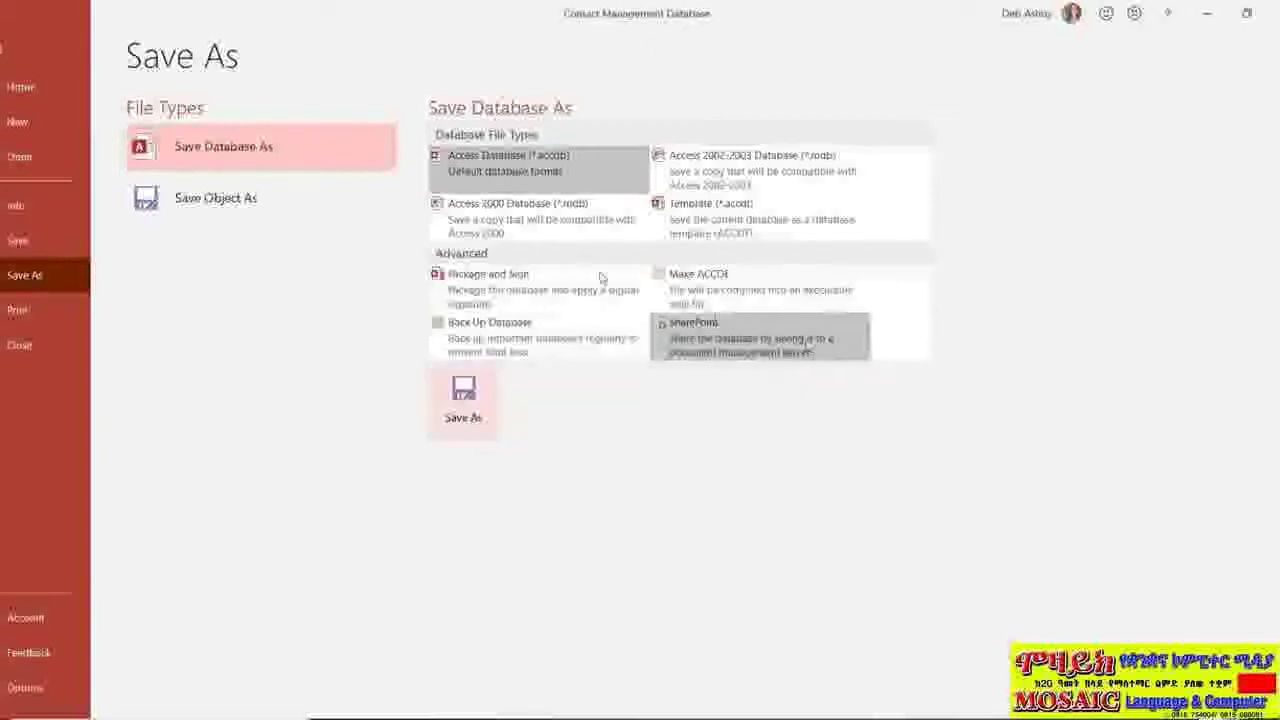
click(15, 48)
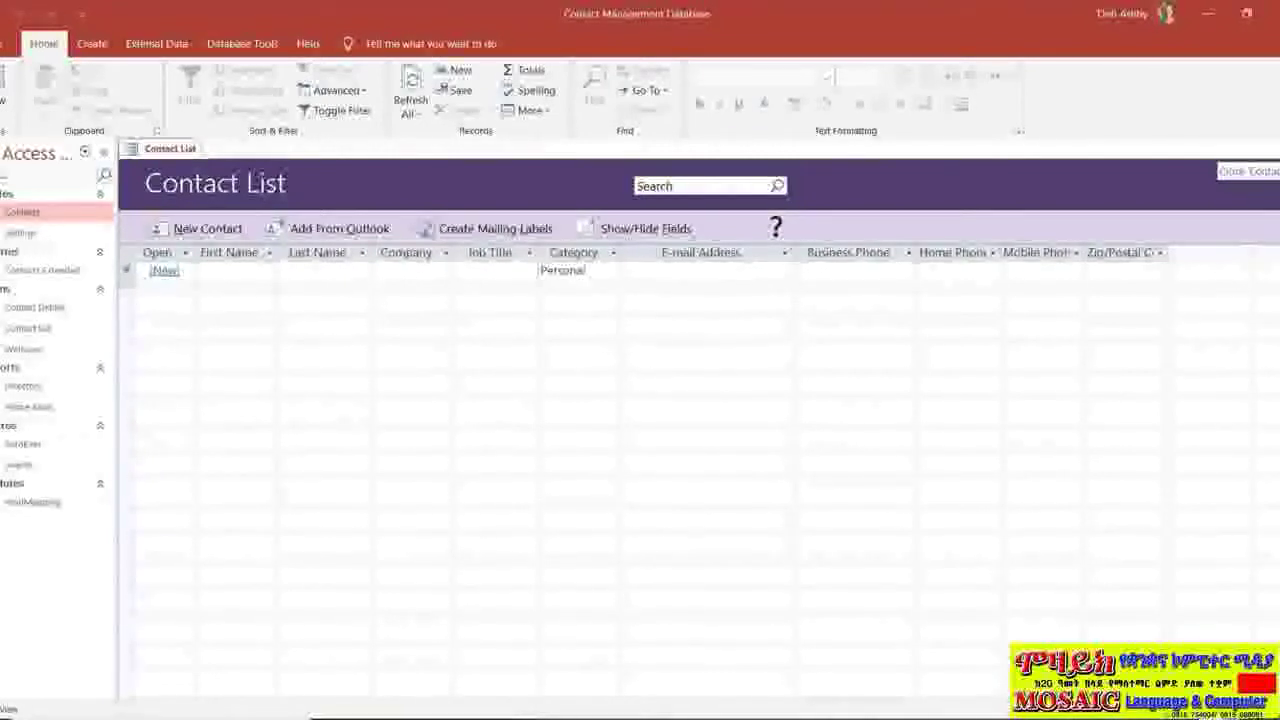
Step: Close the Contact List form, leaving an empty workspace
click(1248, 171)
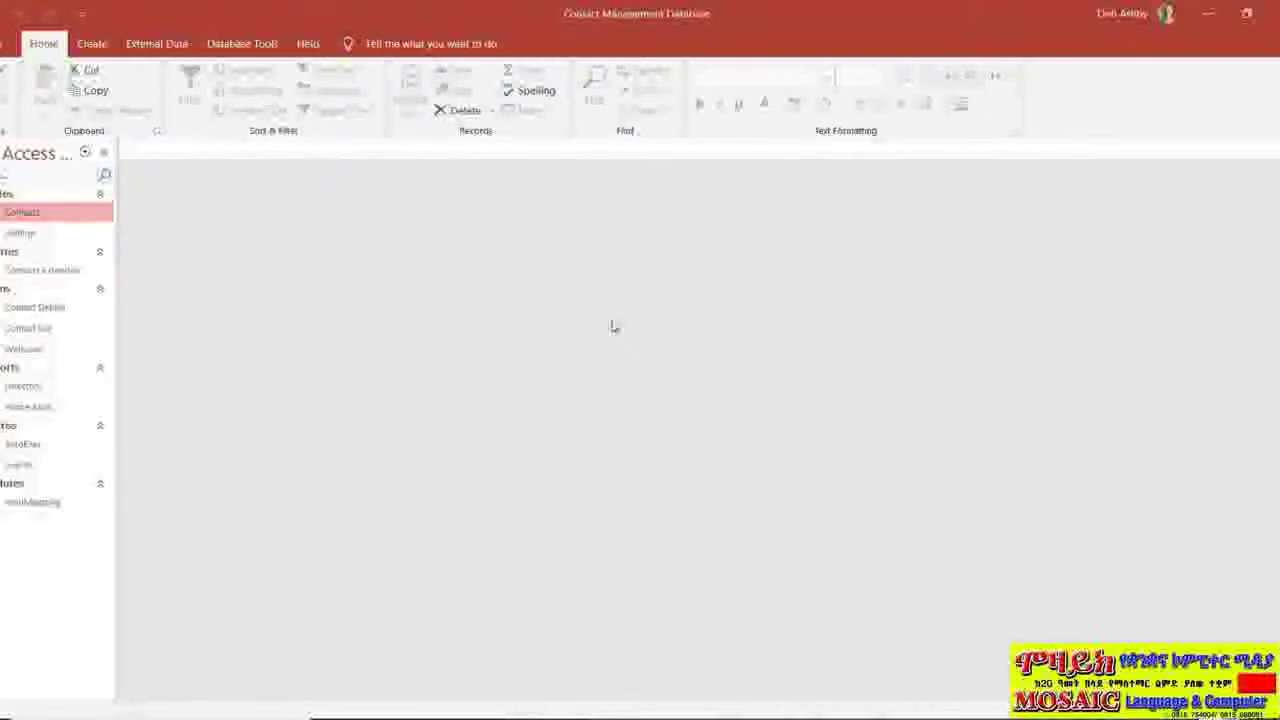
Step: Save a copy of the database as Contacts01.accdb in the Access 2019 Course Files folder
click(10, 44)
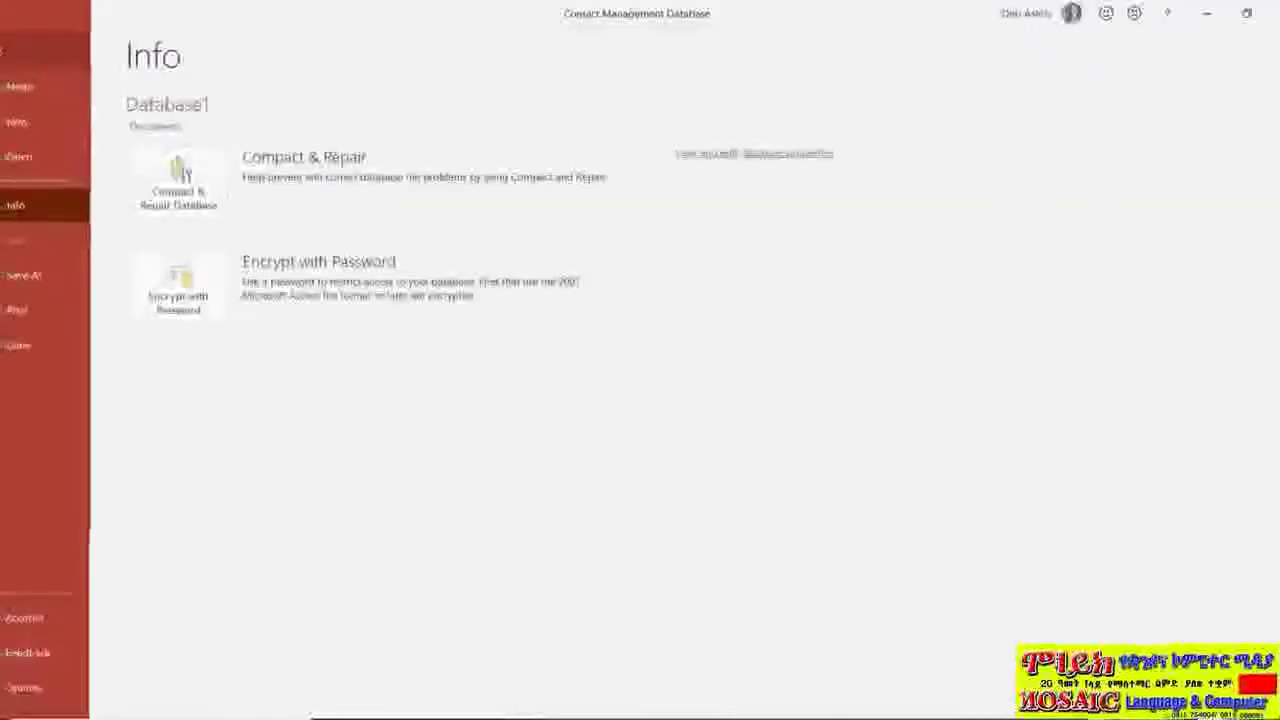
click(18, 278)
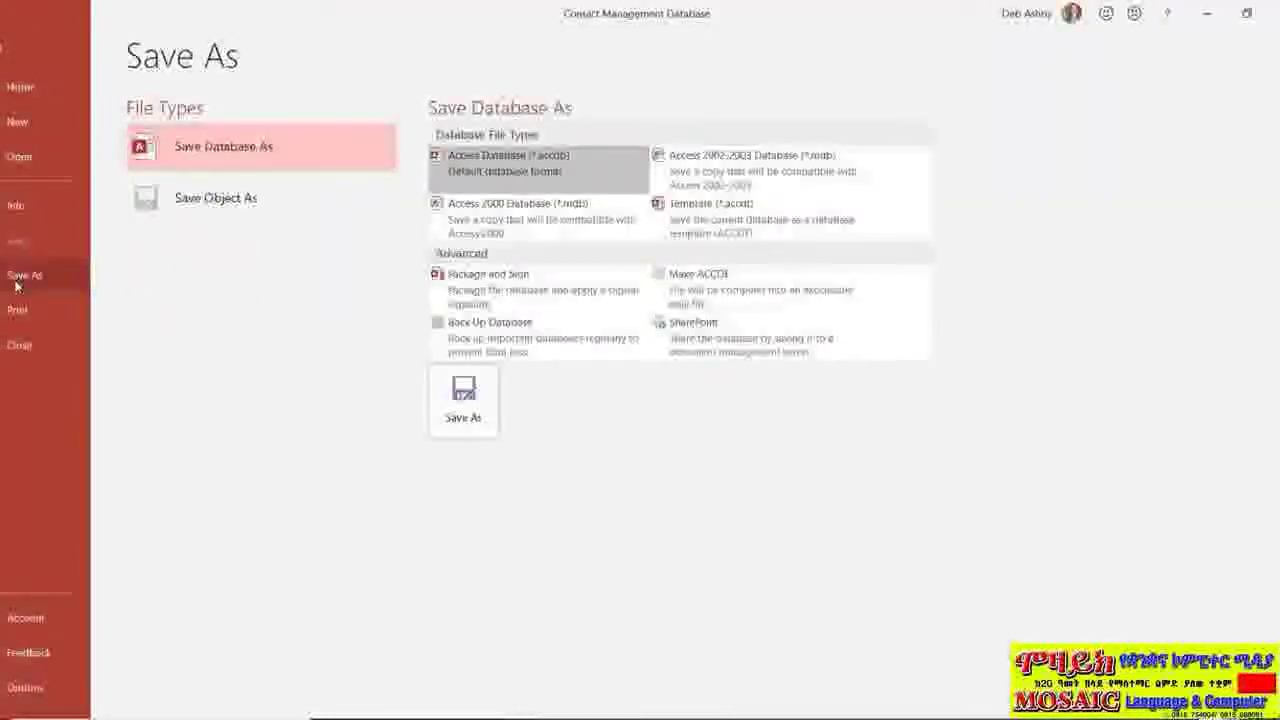
click(472, 418)
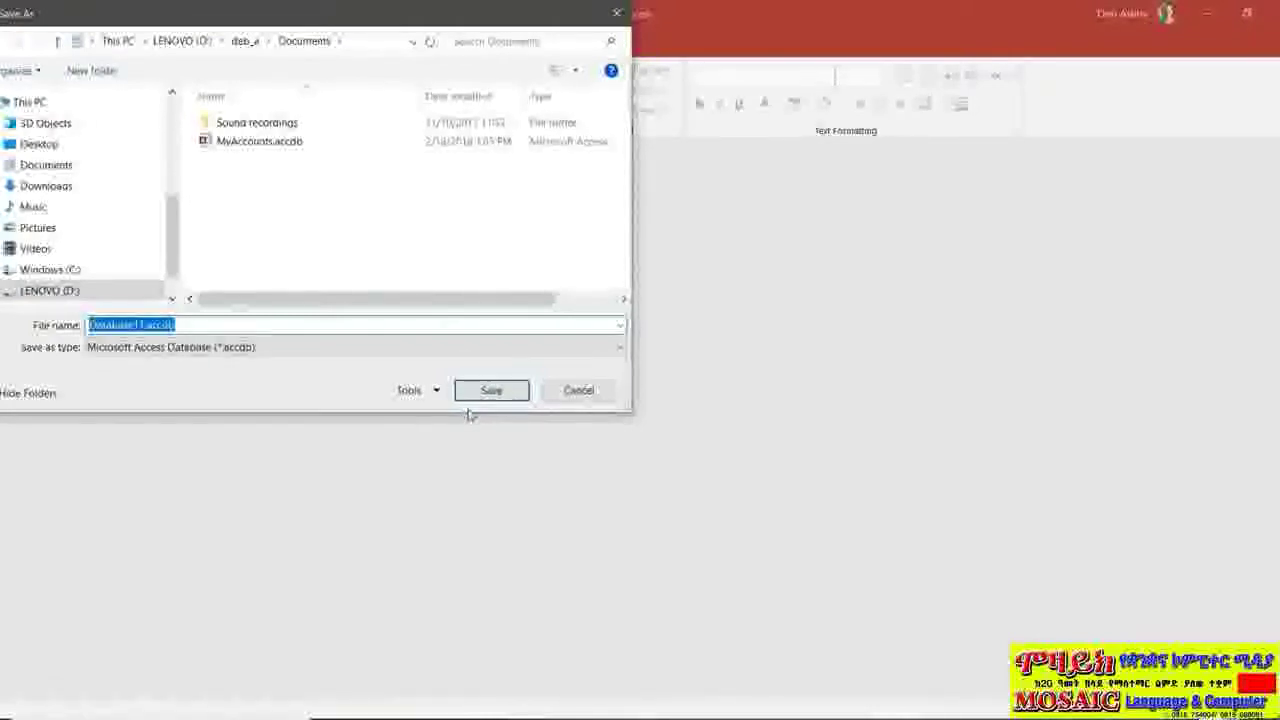
drag(173, 225, 185, 132)
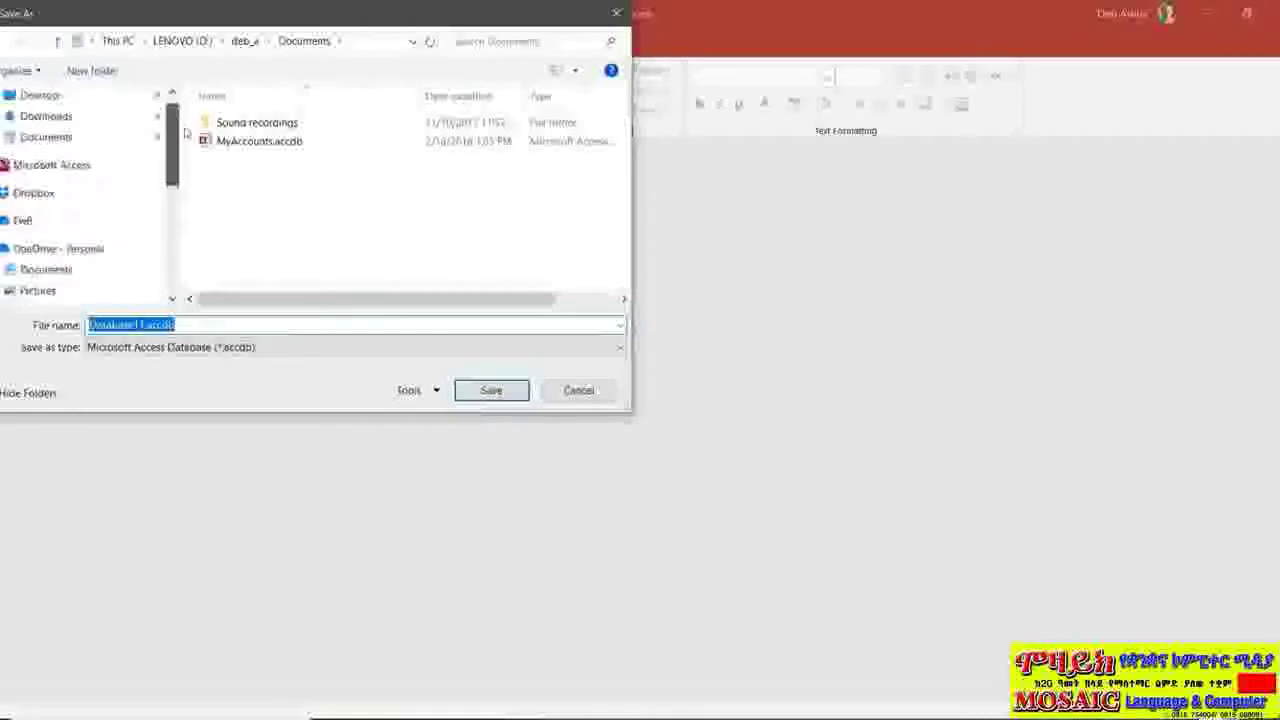
click(46, 269)
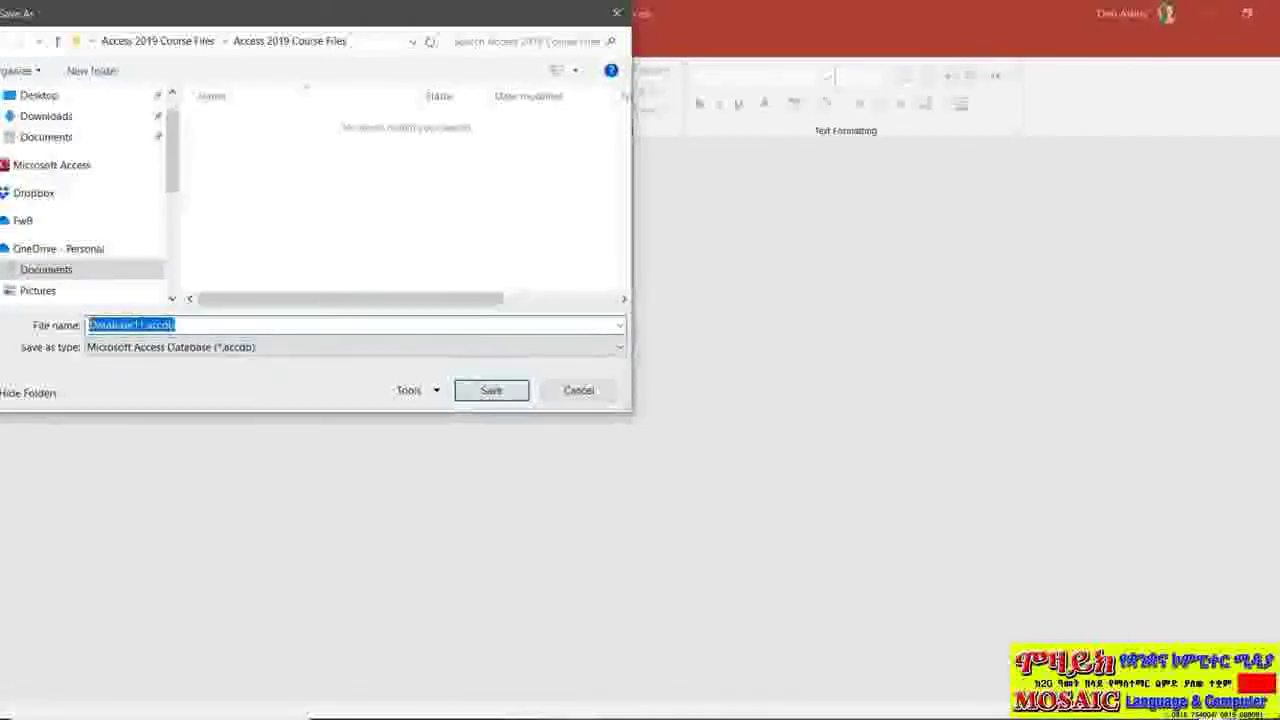
drag(145, 325, 78, 312)
text(Conta)
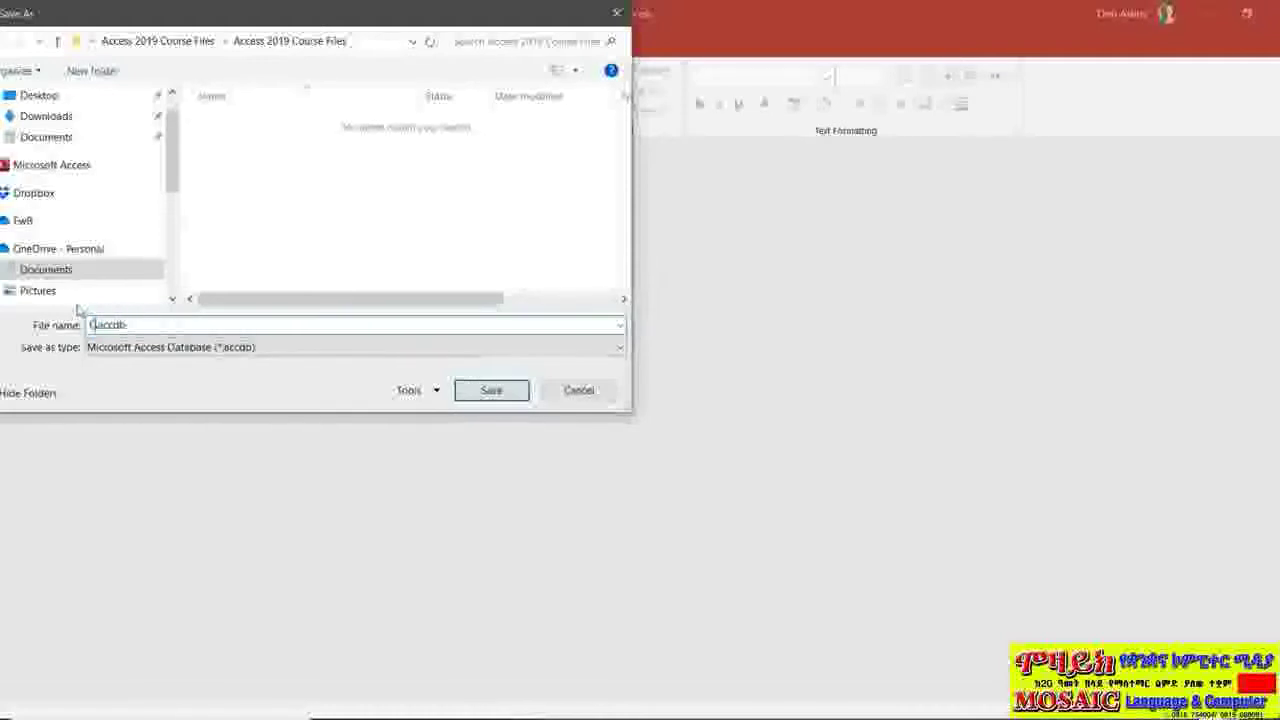
text(cts)
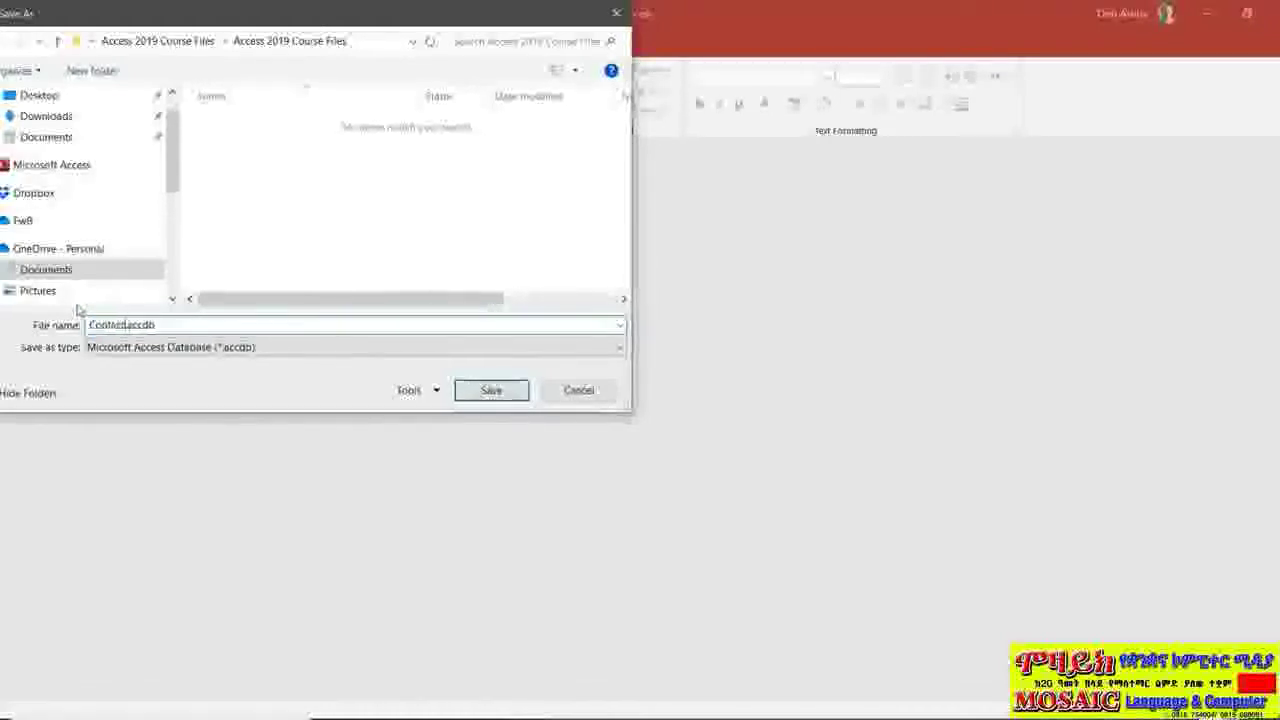
text(01)
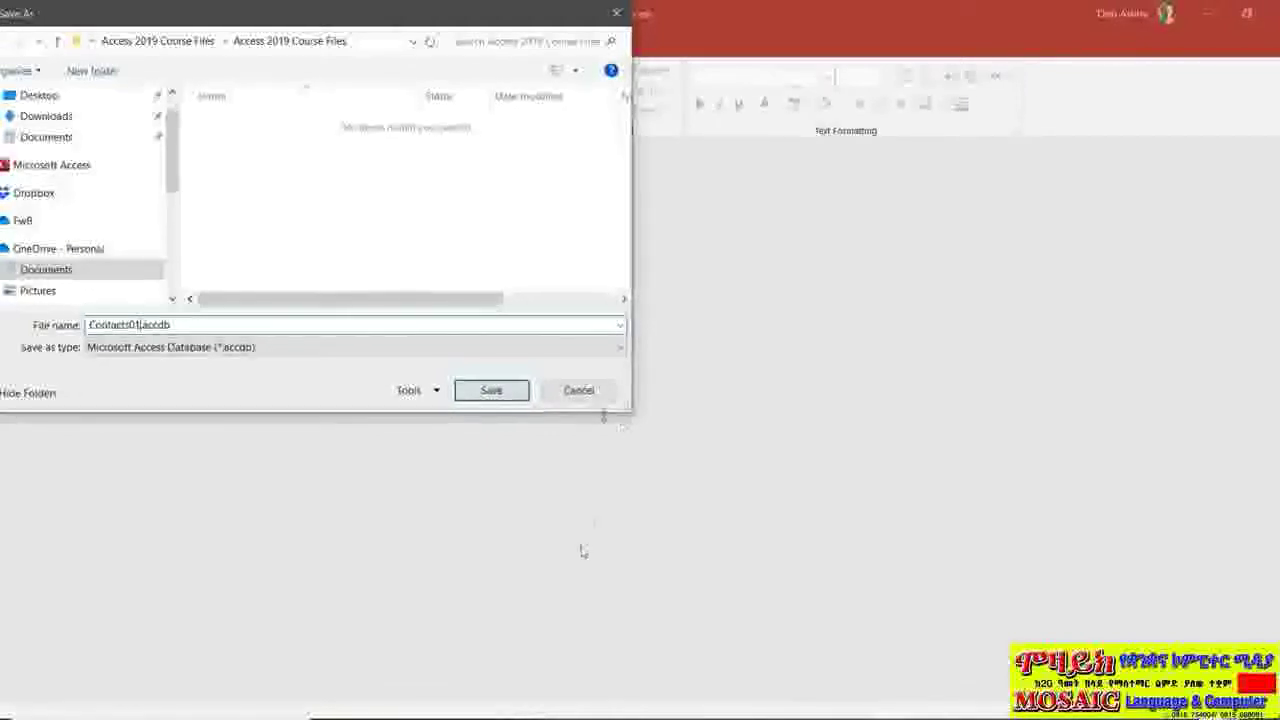
click(493, 391)
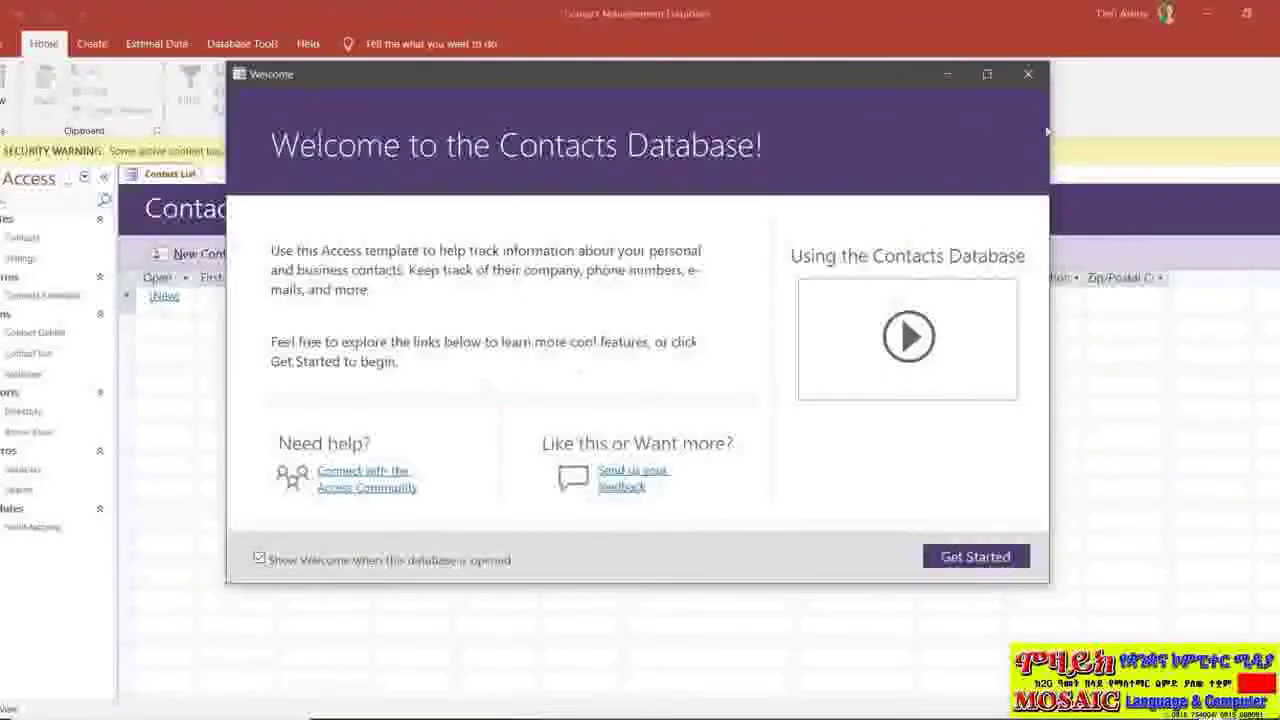
Step: Enable content in Contacts01 and dismiss its Welcome dialog to reach the Contact List
click(1030, 77)
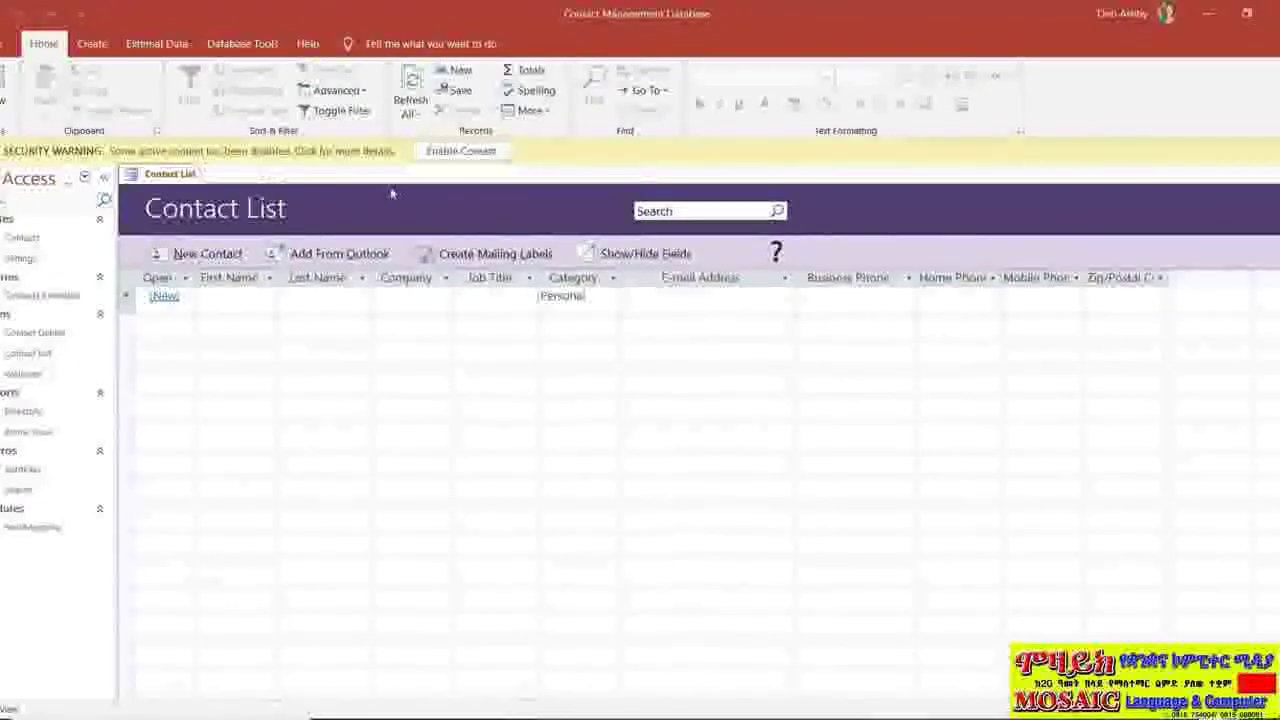
click(461, 151)
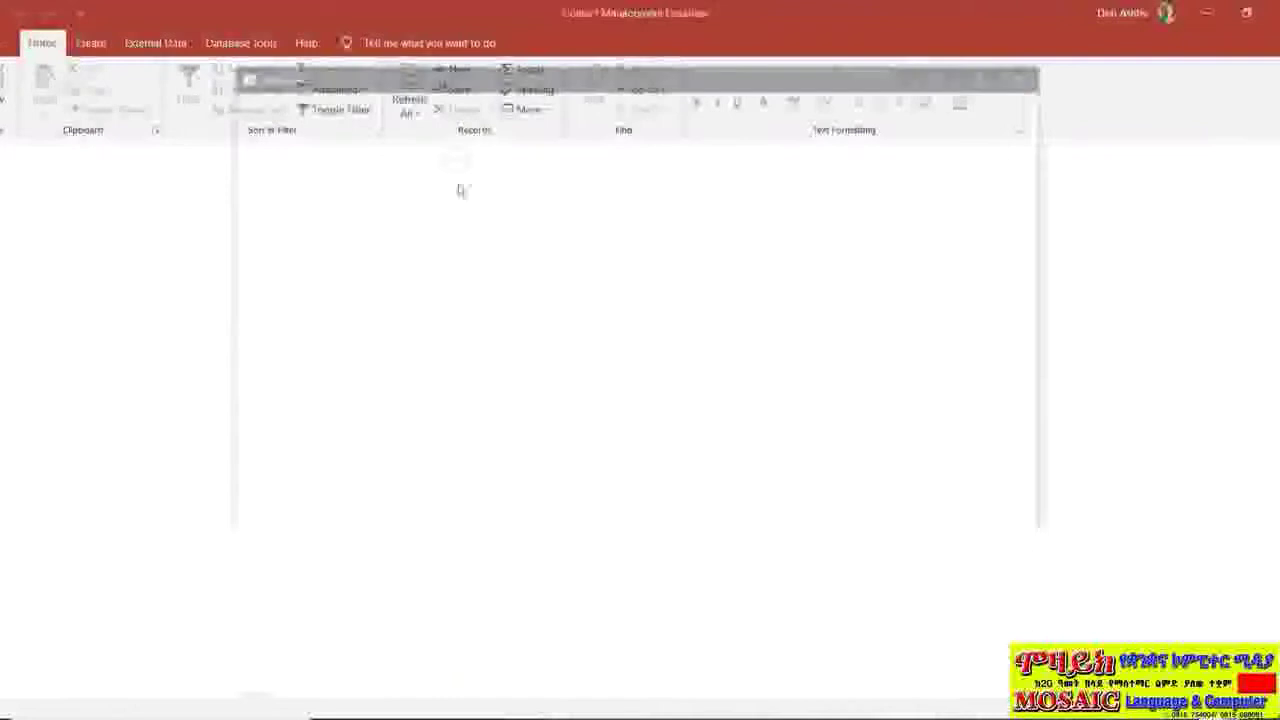
key(Return)
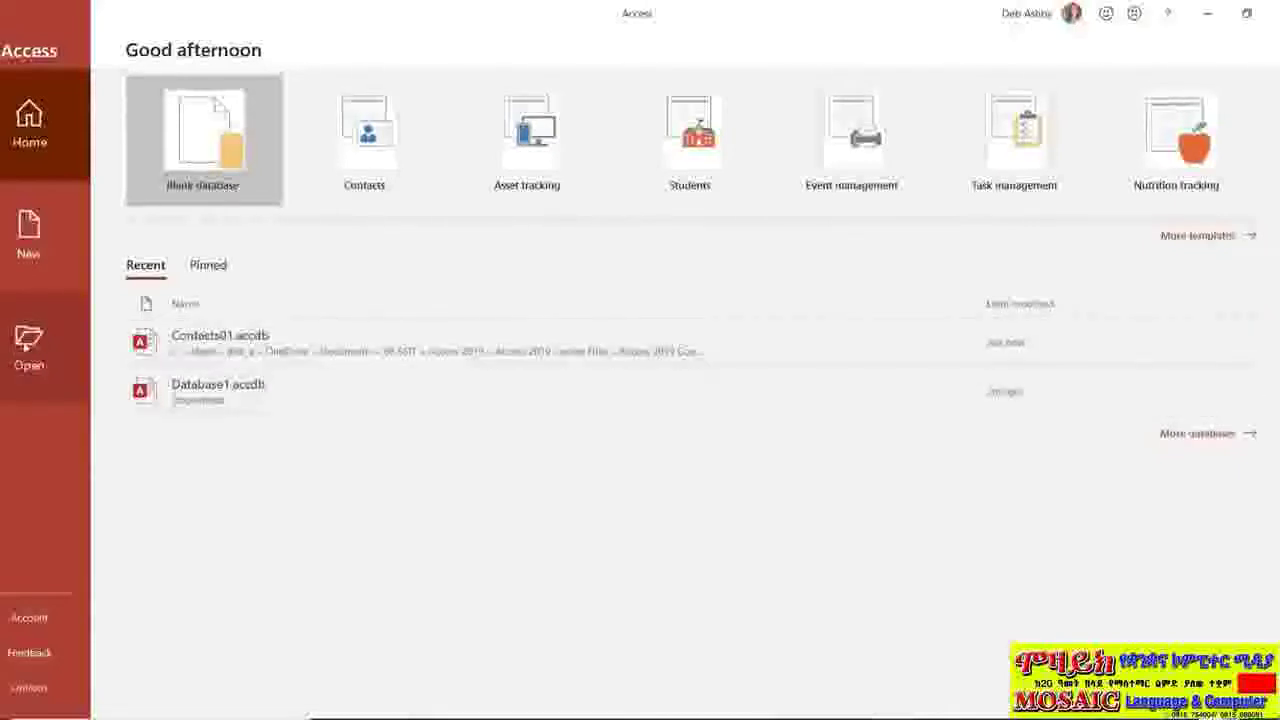
Step: Show the Open page listing Contacts01.accdb and Database1.accdb under recent files
click(27, 345)
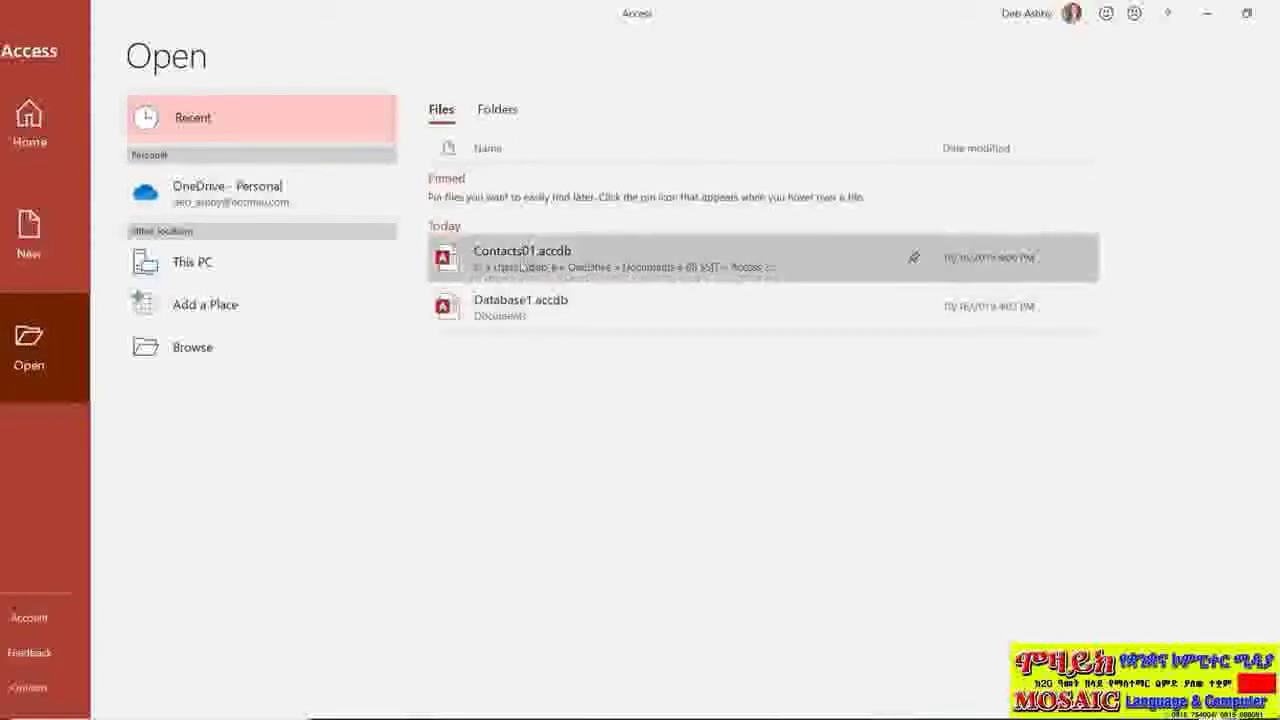
Step: Bring up the New page with Blank database and templates like Contacts and Asset tracking
click(519, 318)
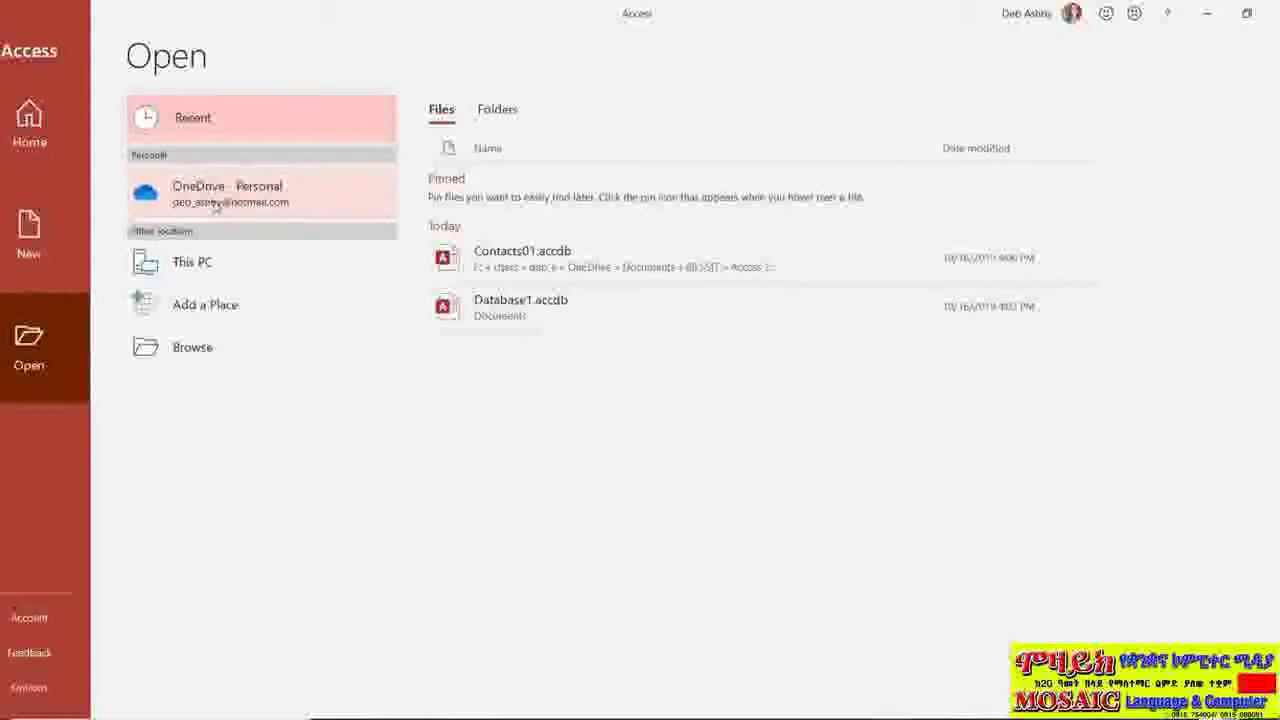
click(40, 236)
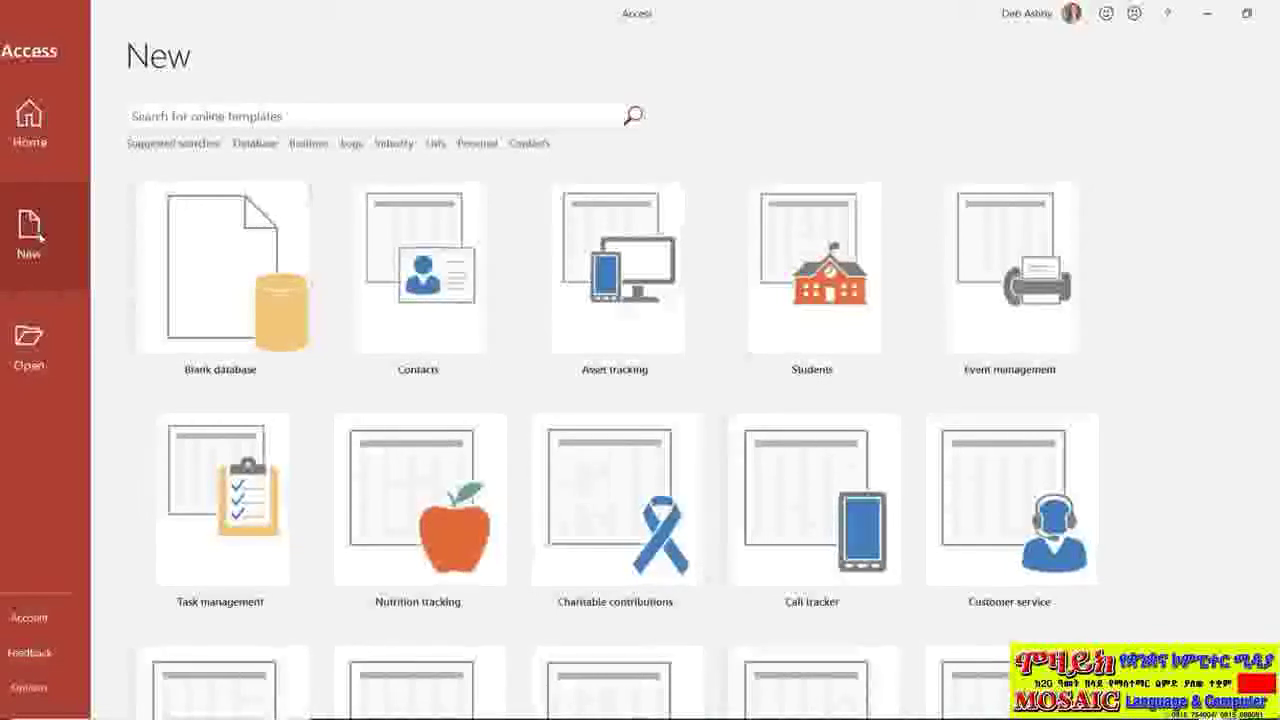
Step: Start a blank database in the chosen save folder, naming it EmployeeData01
click(240, 276)
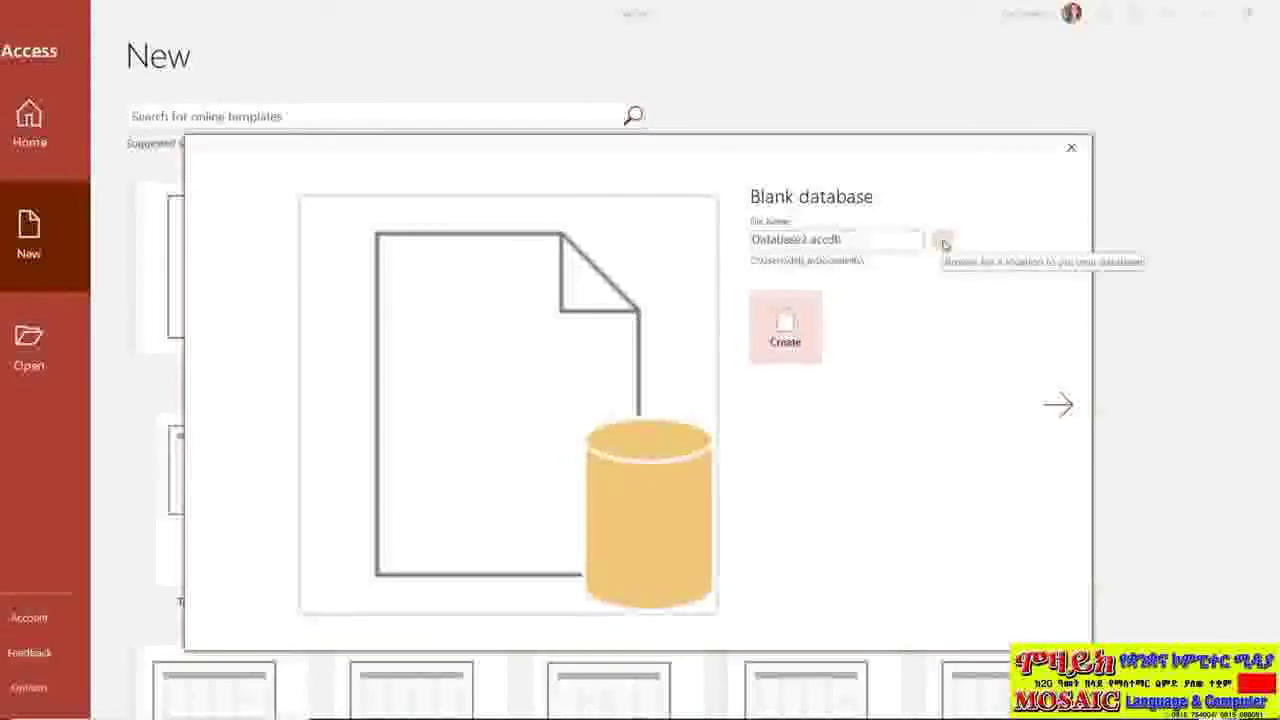
click(944, 244)
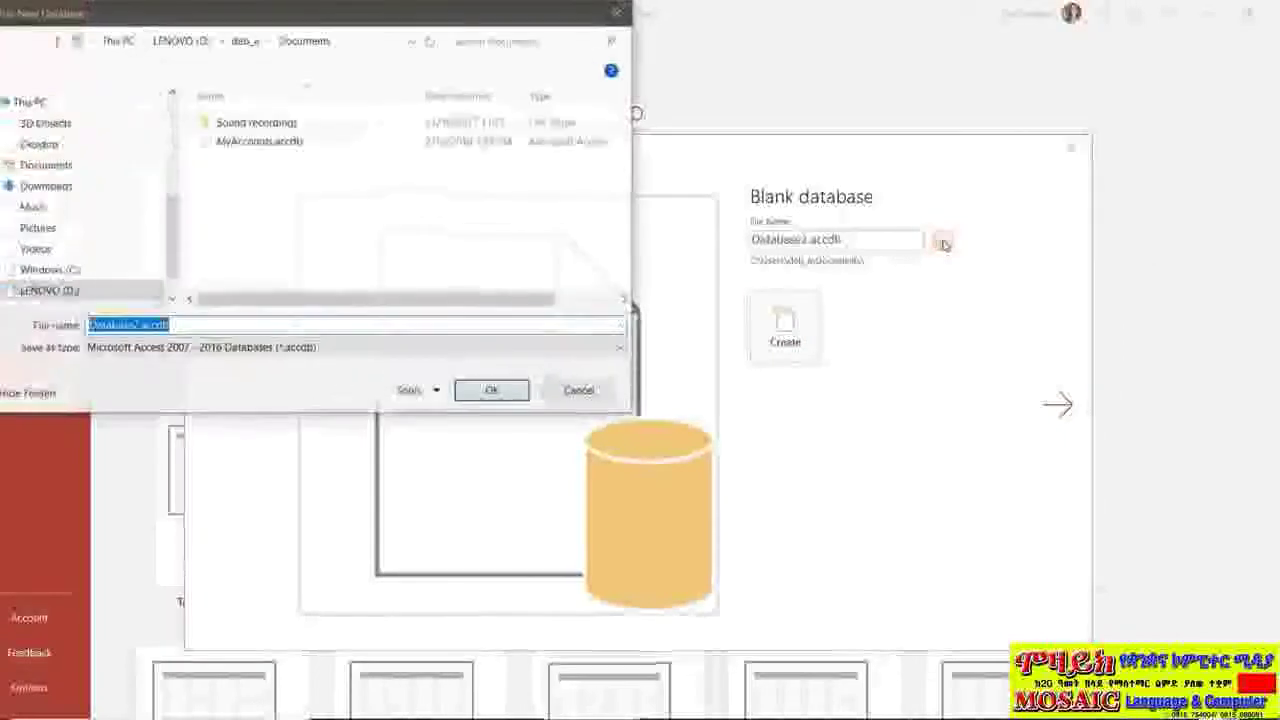
key(Return)
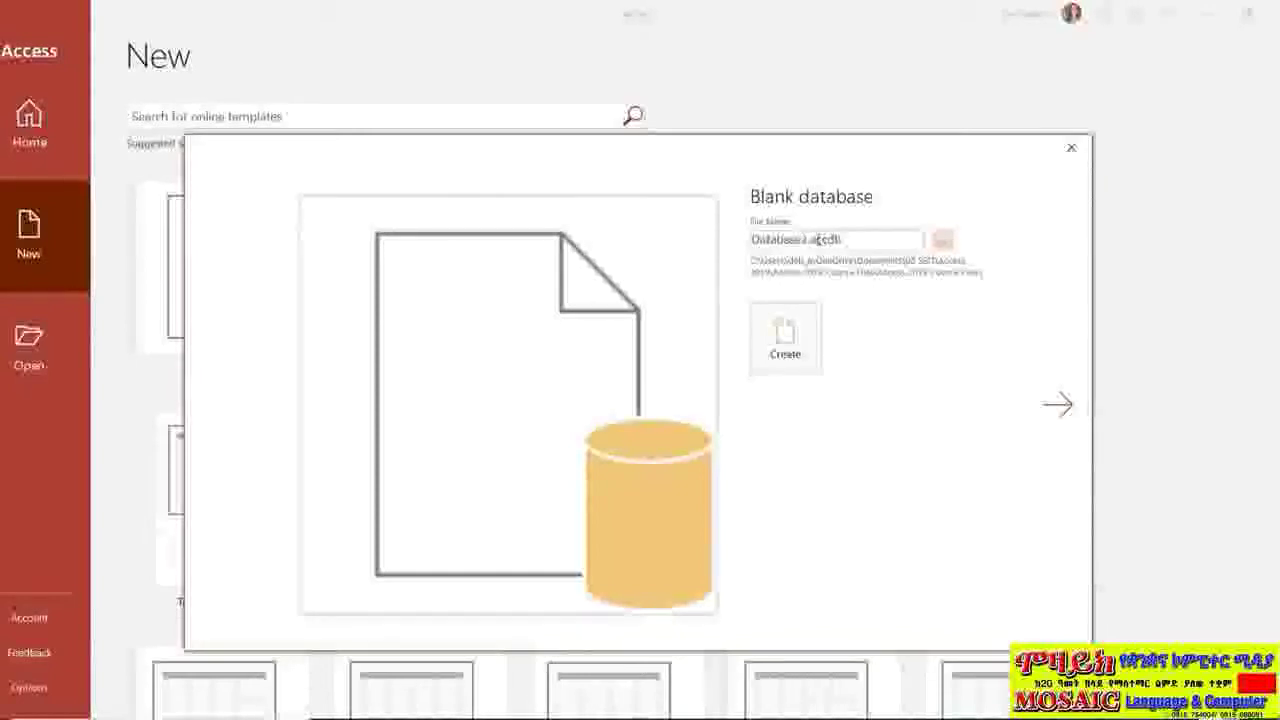
double_click(800, 240)
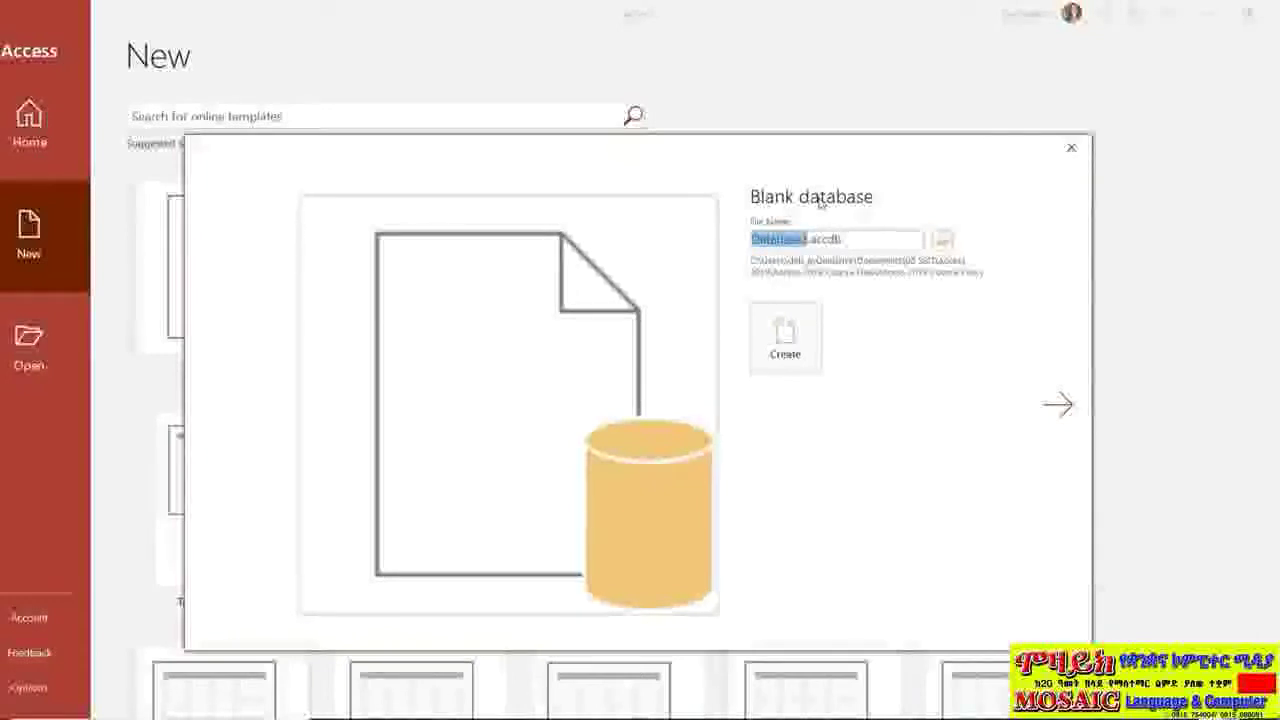
key(BackSpace)
text(Empl)
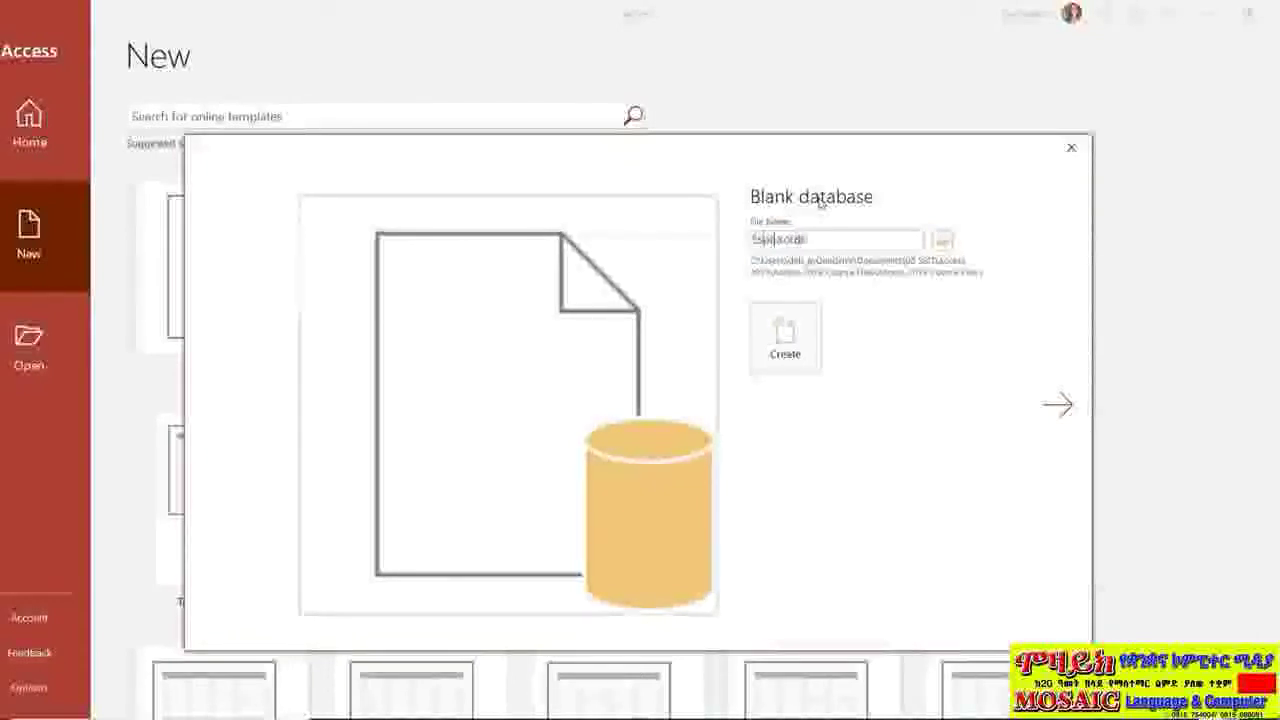
text(oye)
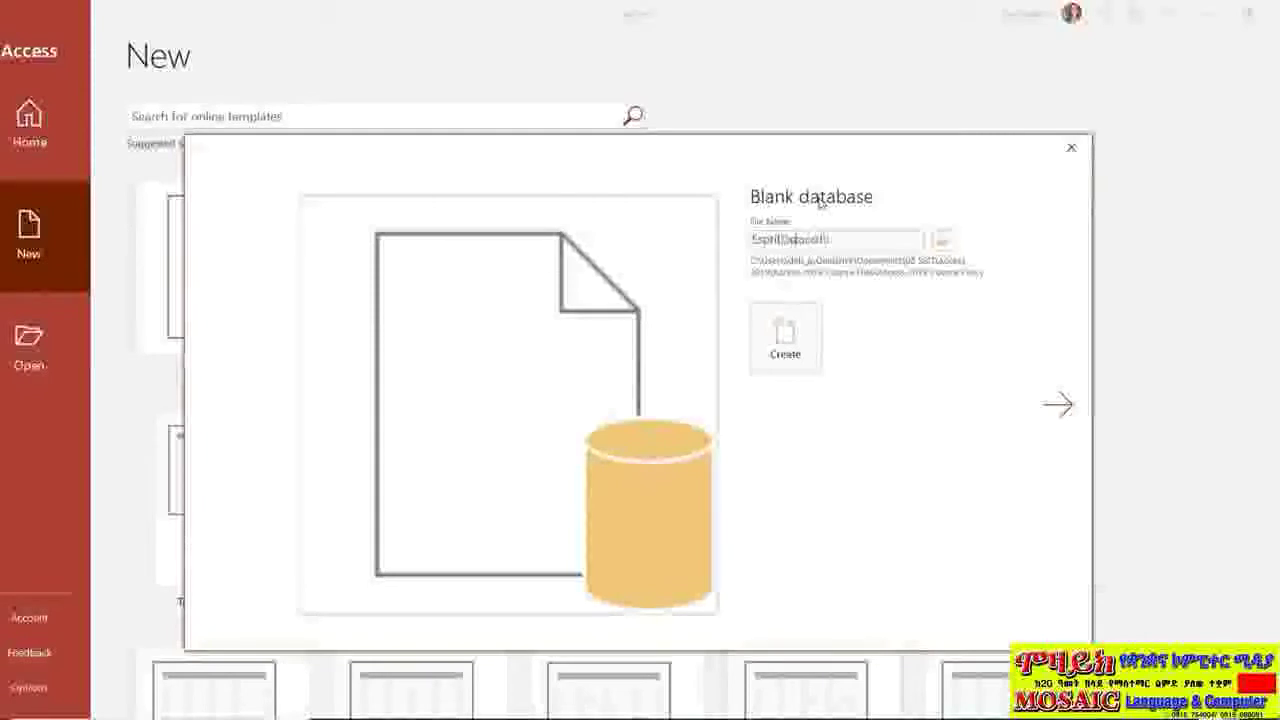
text(eDat)
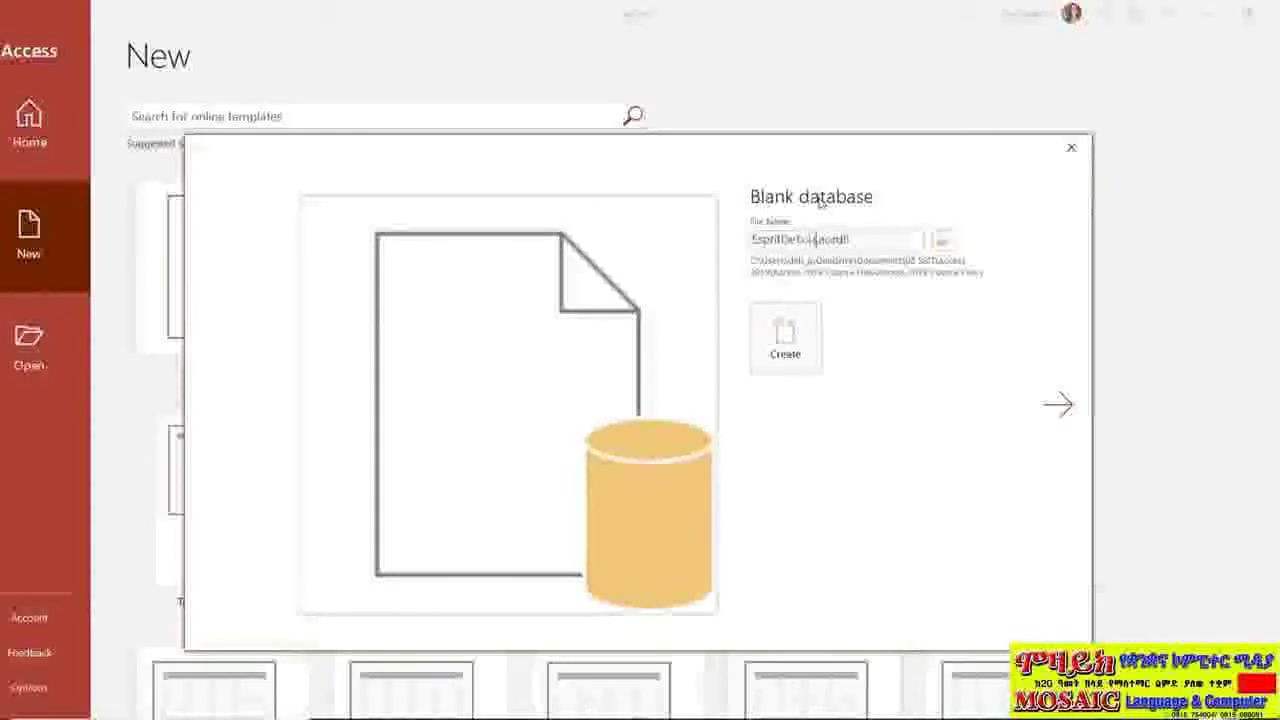
text(a)
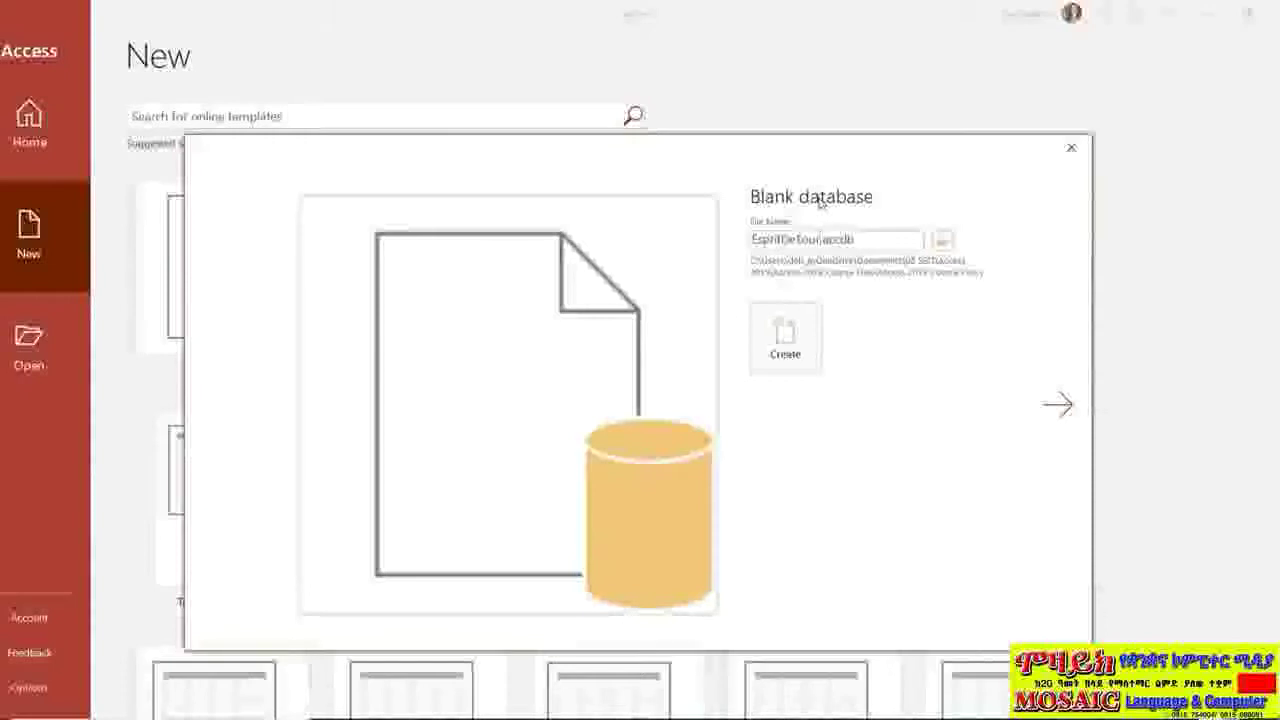
text(01)
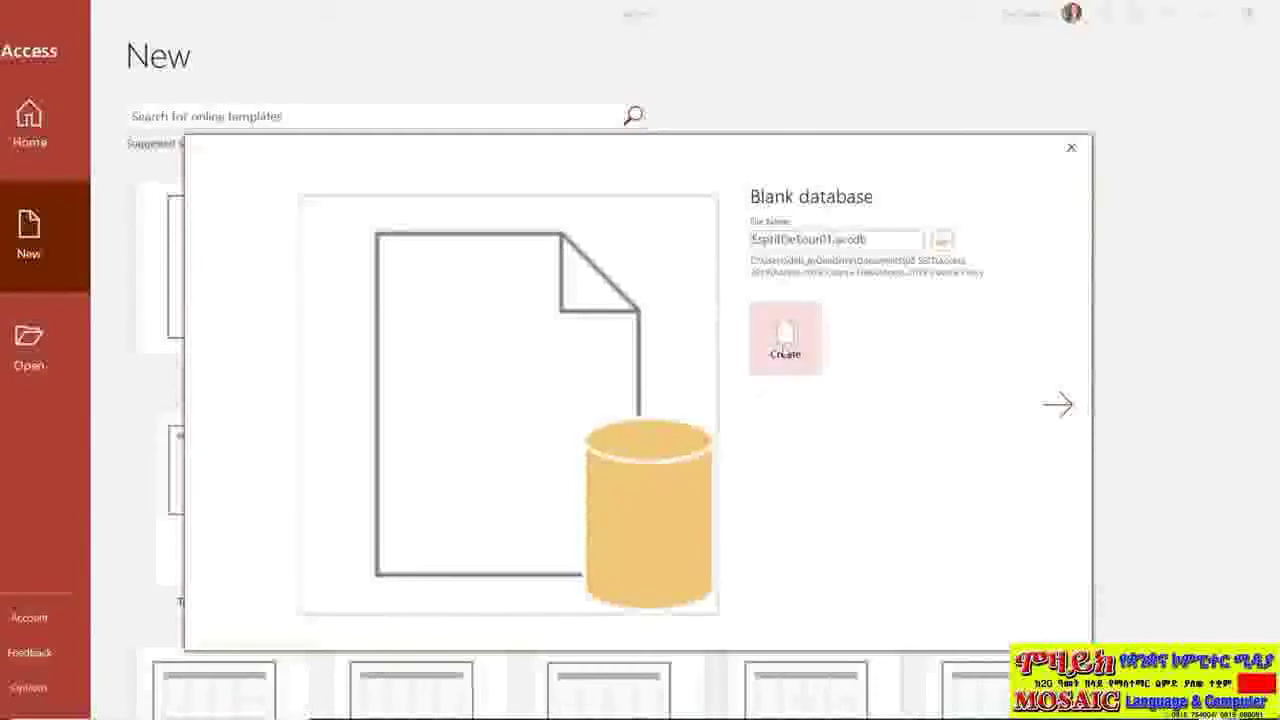
Step: Create the new blank database in the course files folder
click(785, 338)
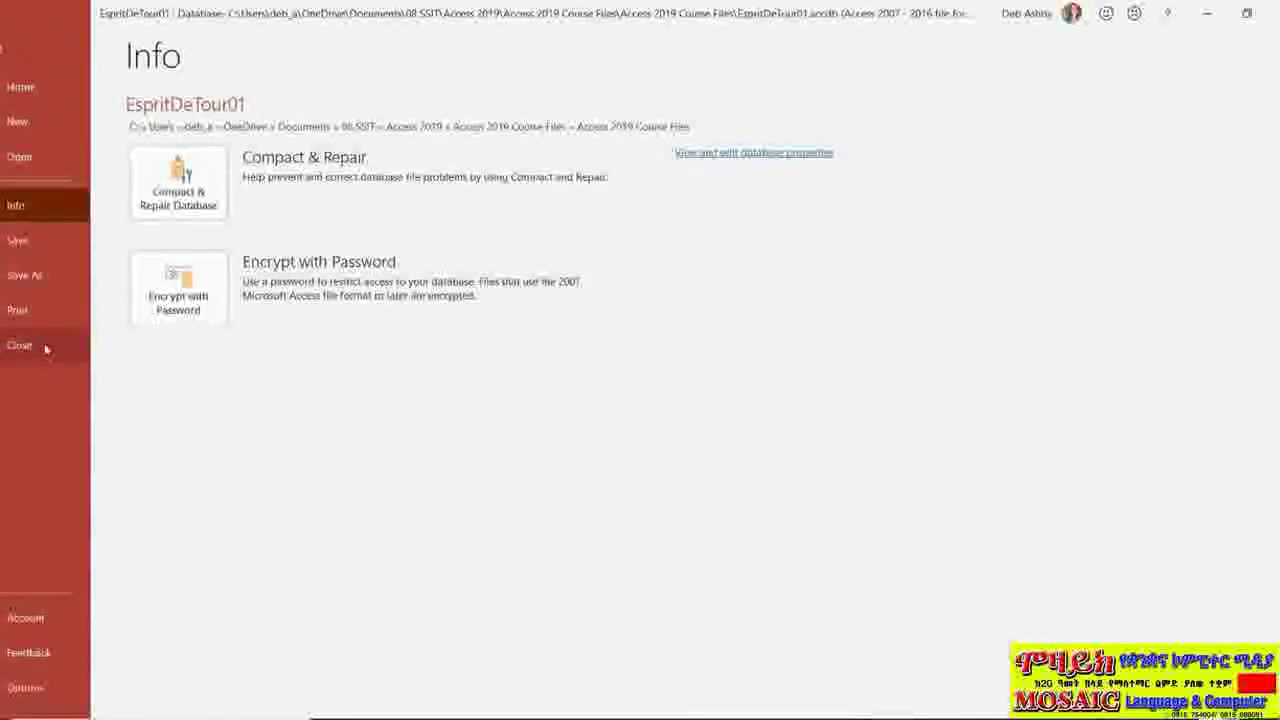
click(45, 347)
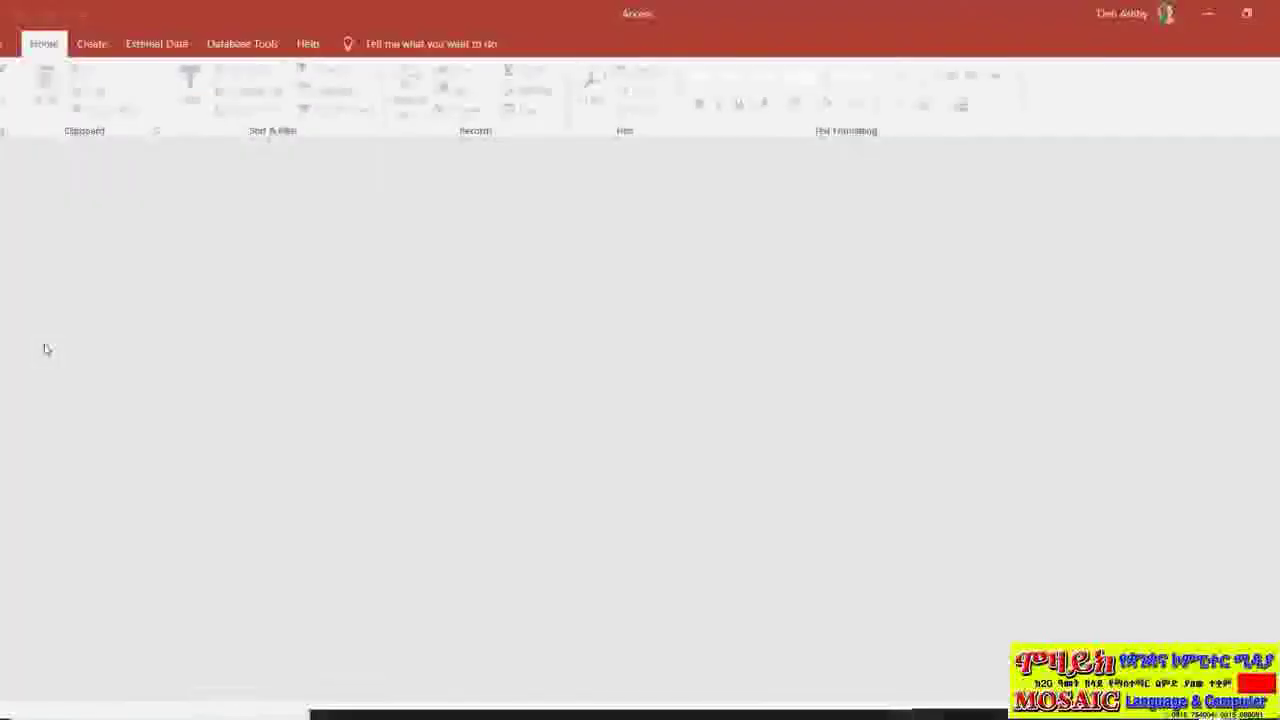